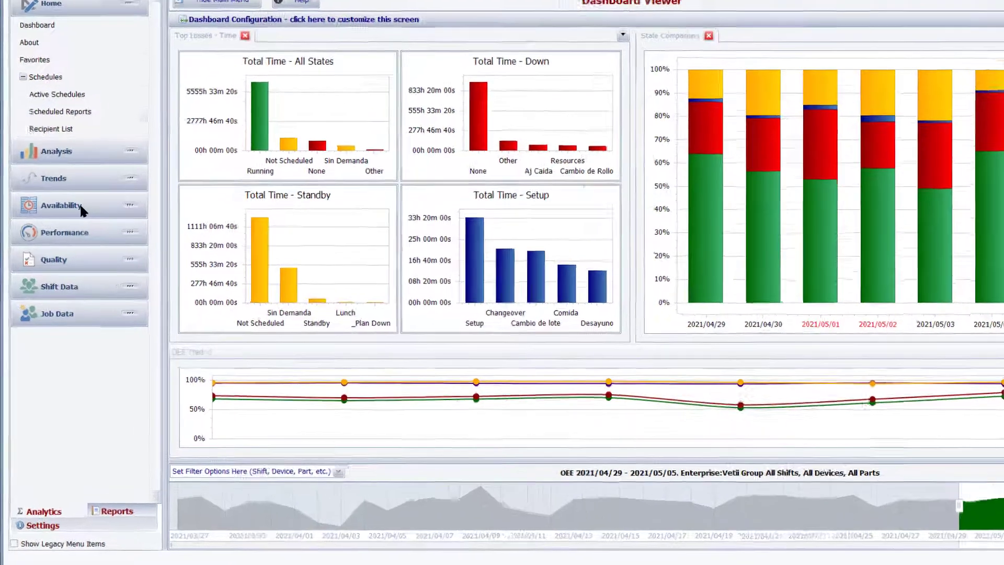
Open the tabular availability analysis and load the loss data for device CAN28ECG0049
click(81, 209)
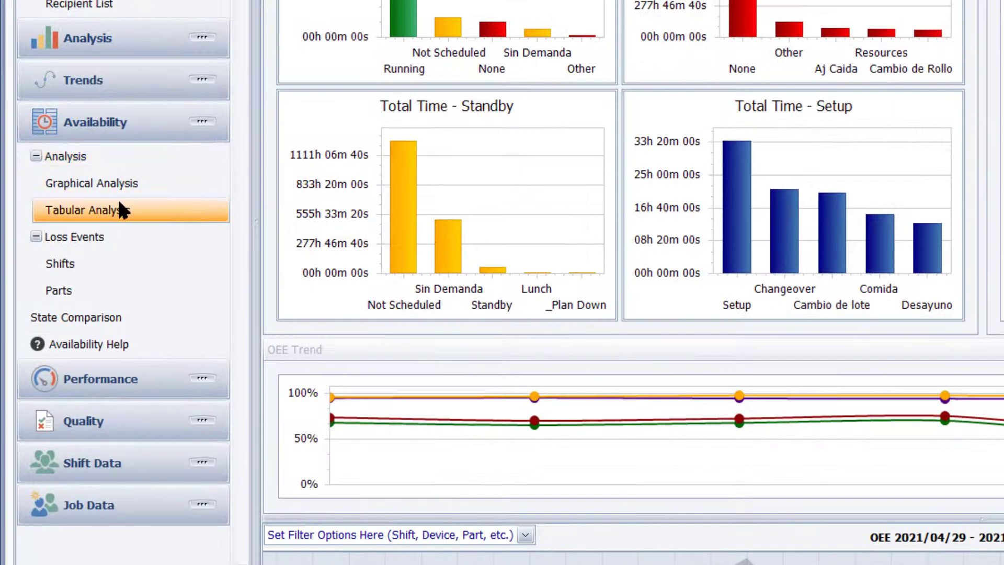
click(119, 204)
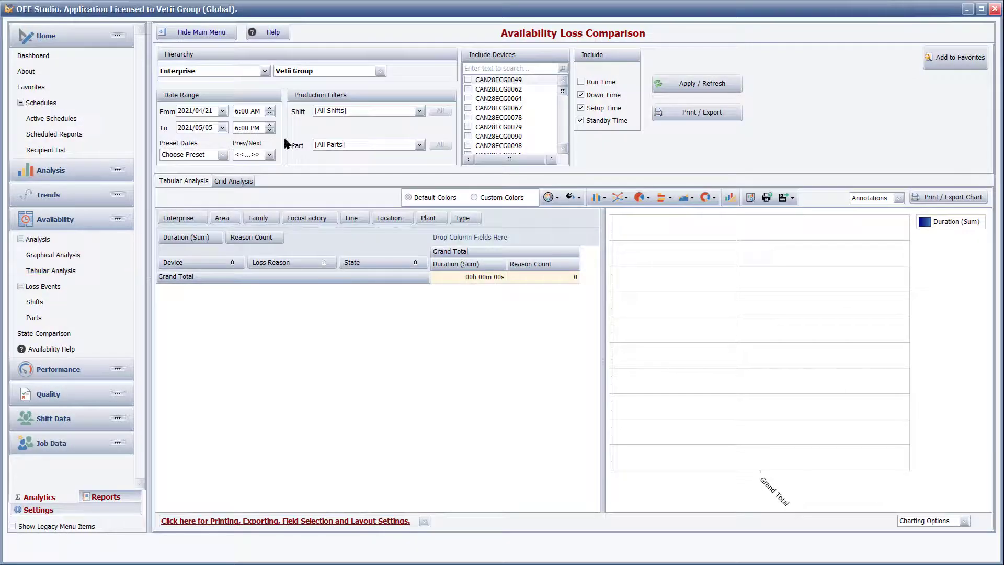
click(477, 80)
click(688, 91)
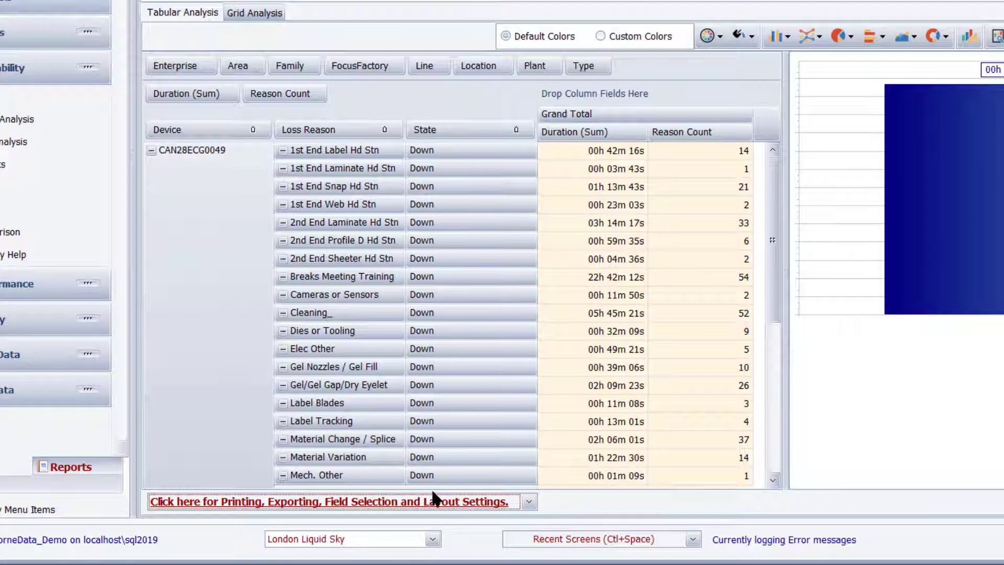
Define a new custom field named Liner with the Boolean result type, placed in the Row Area
click(433, 501)
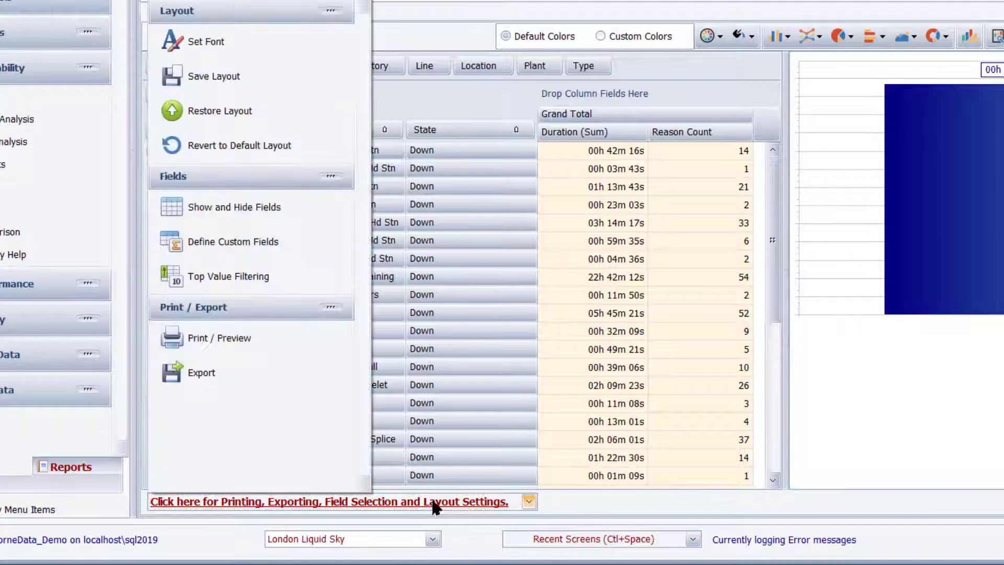
click(303, 242)
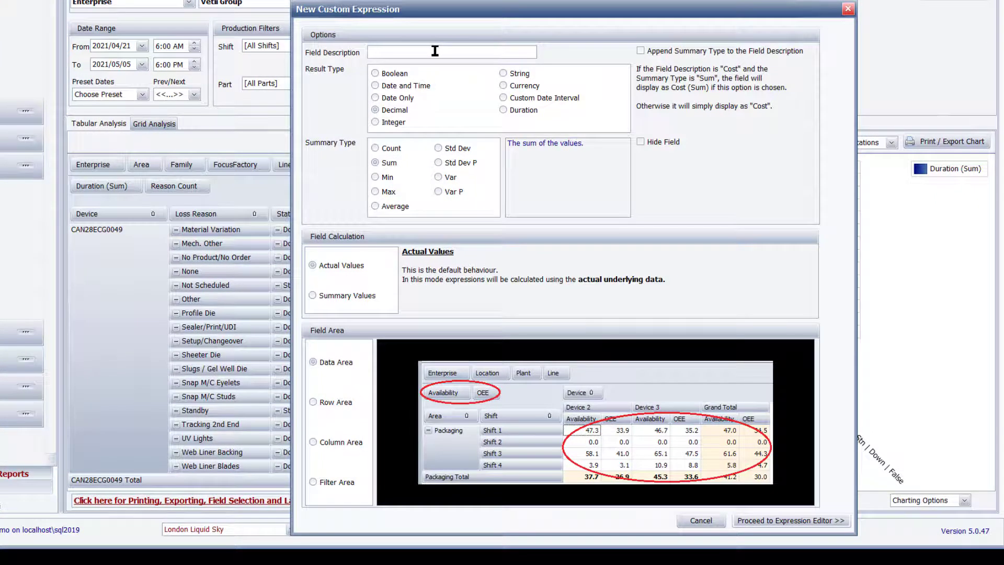
text(Lin)
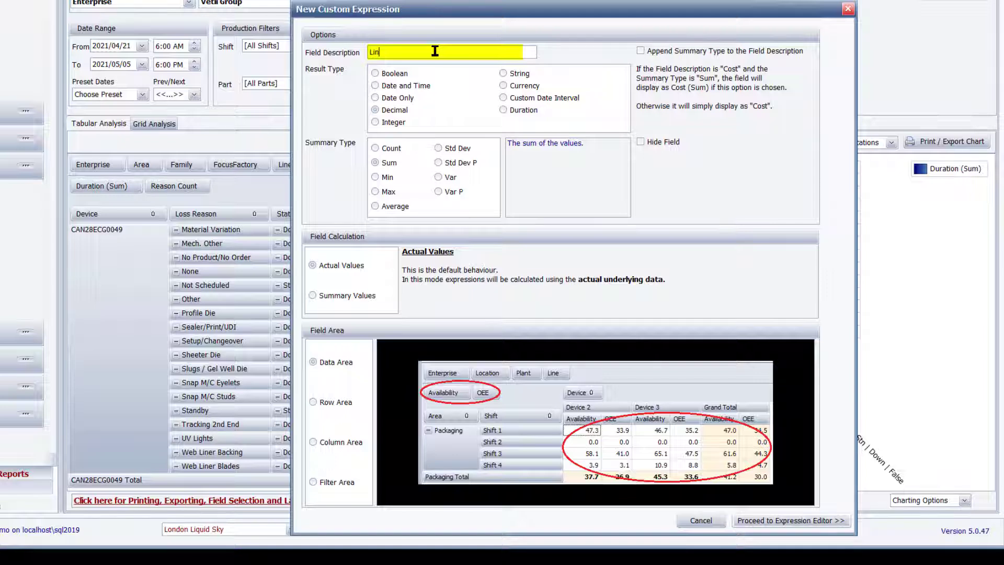
text(er)
click(404, 76)
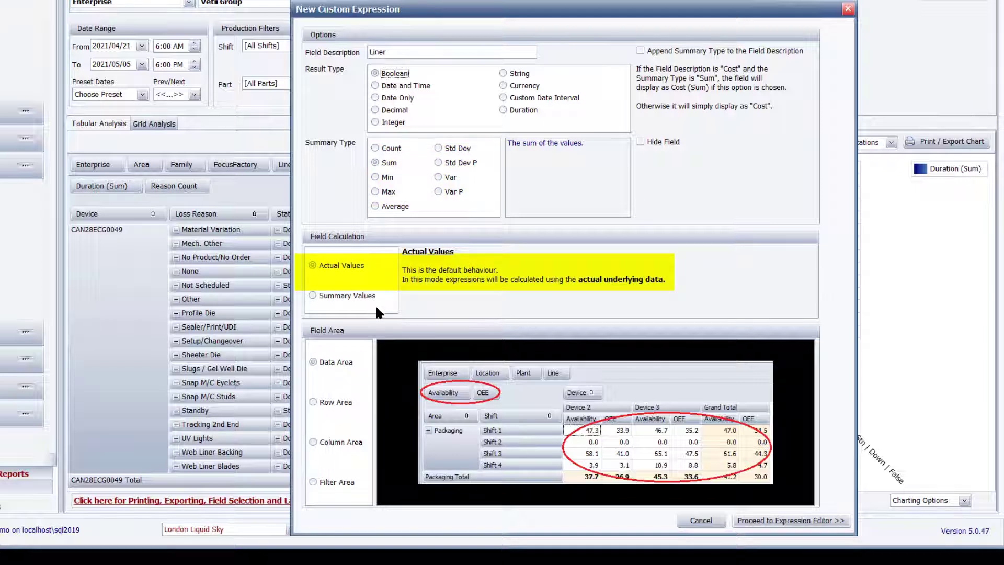
click(352, 402)
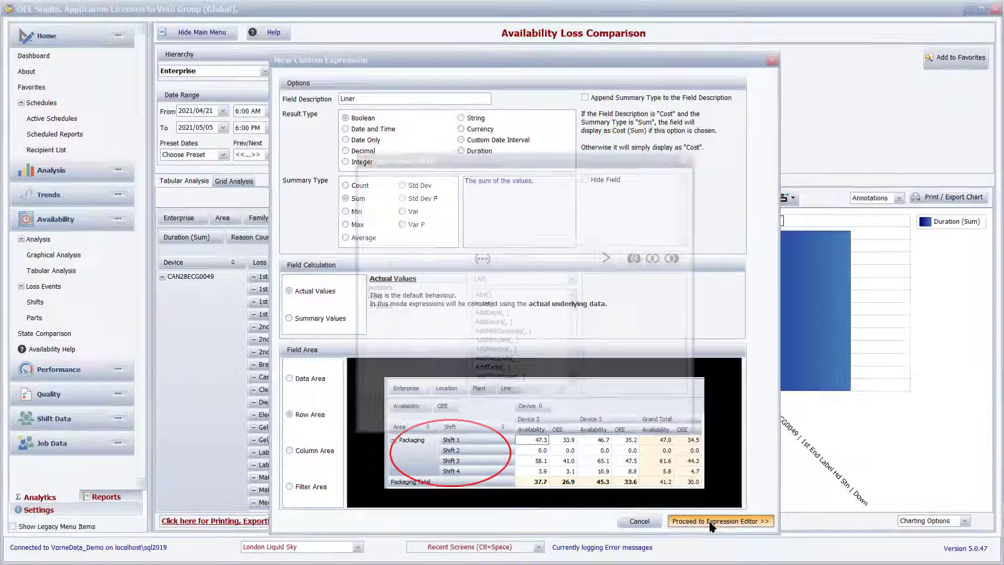
Start the field's expression with the Contains string function and remove the quotes from its first argument
click(768, 523)
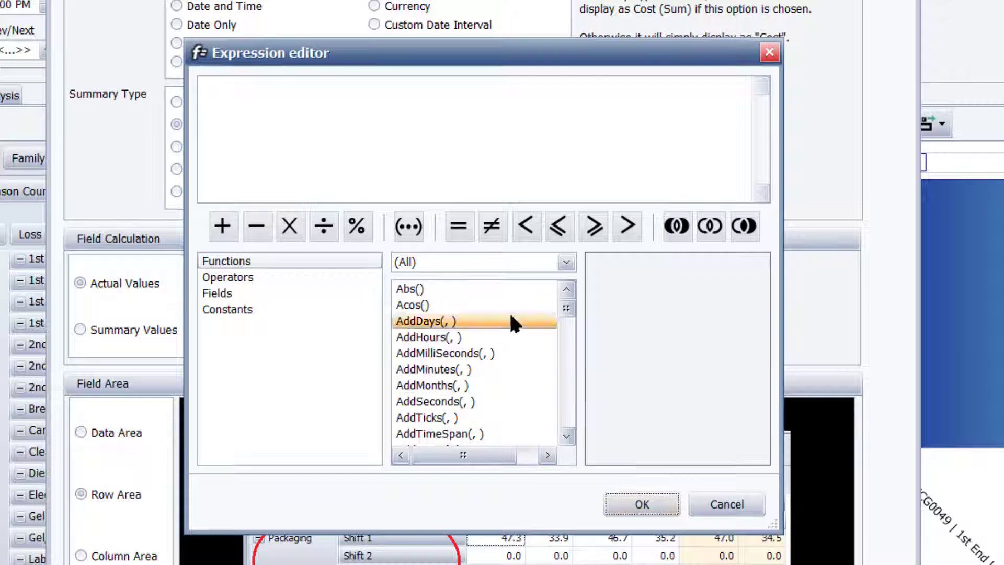
click(504, 260)
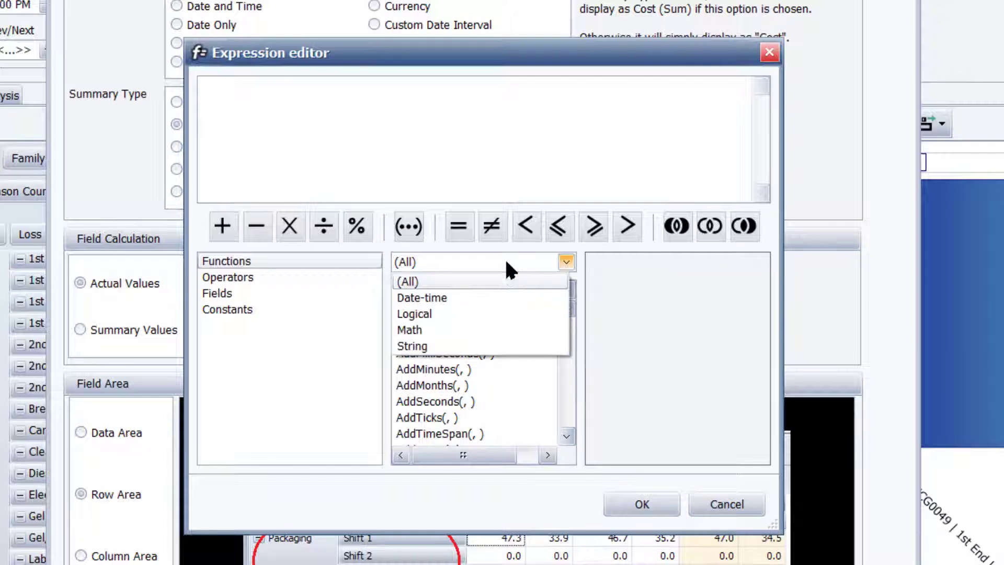
click(466, 346)
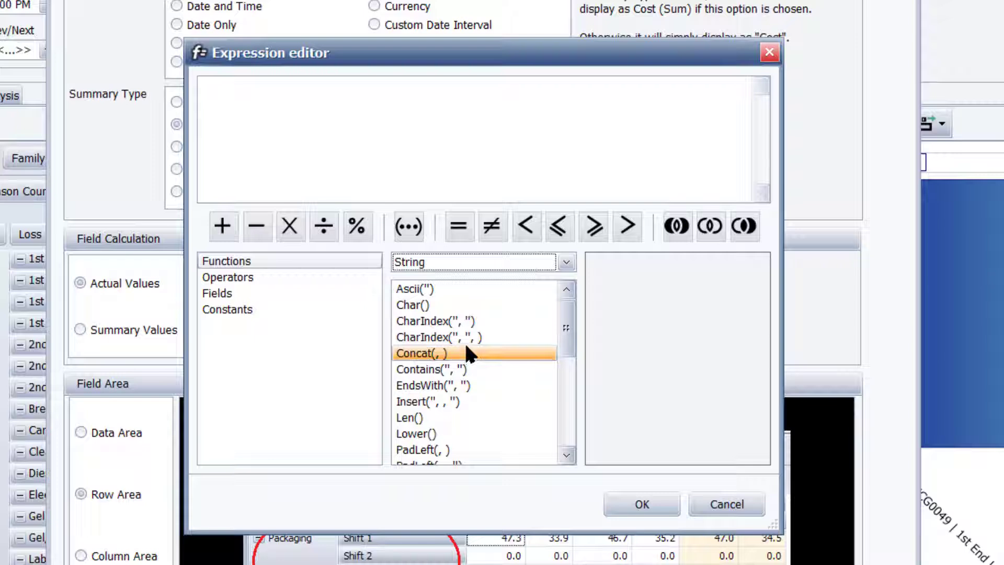
click(453, 366)
double_click(454, 368)
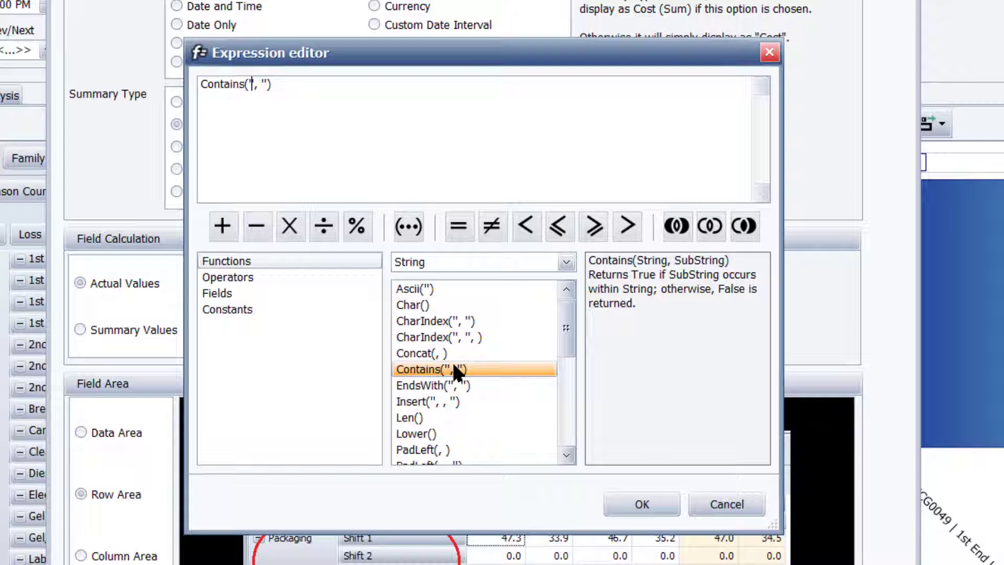
key(BackSpace)
key(Delete)
Complete the expression as Contains([Loss Reason], 'Liner') and apply it to the custom field
click(296, 294)
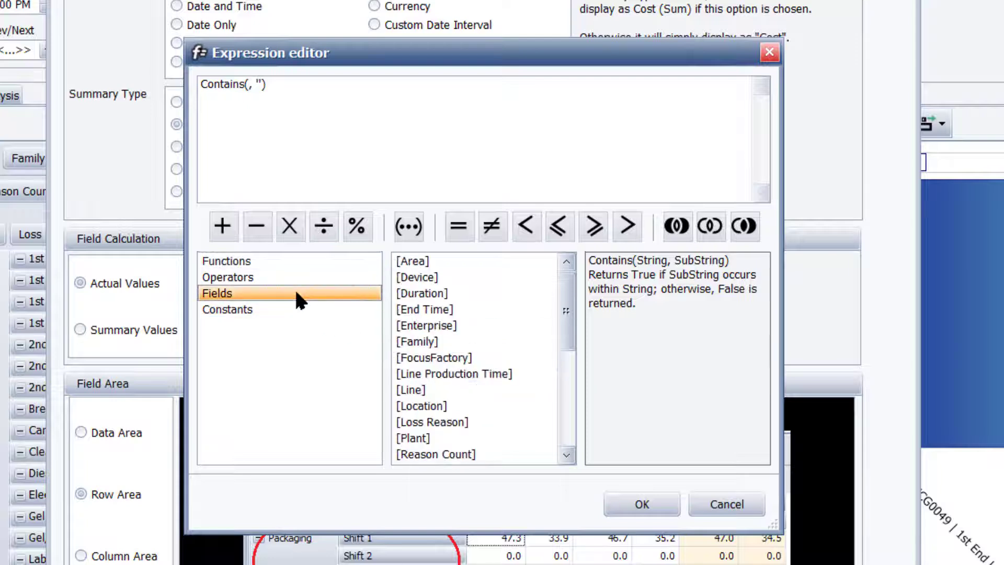
click(492, 421)
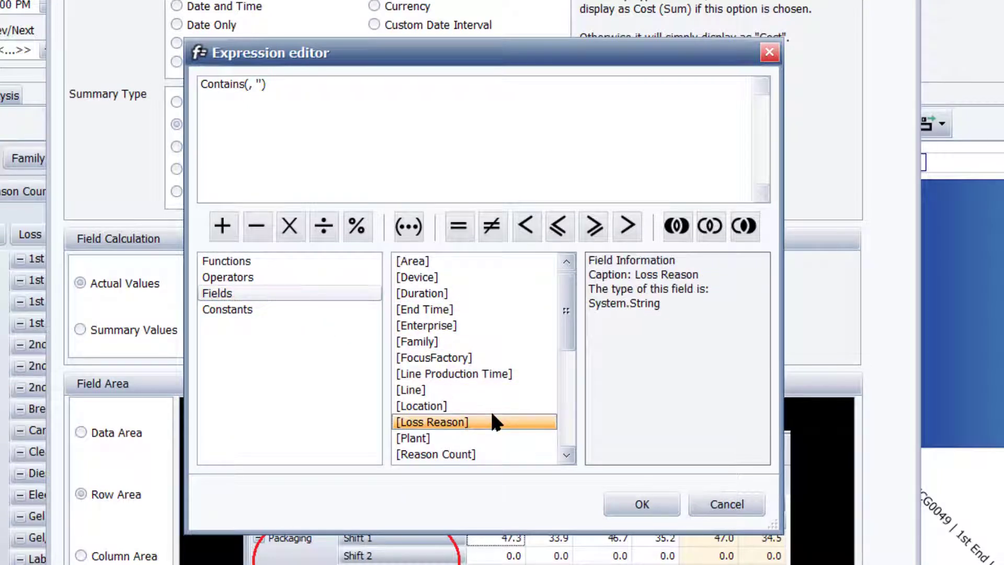
double_click(492, 413)
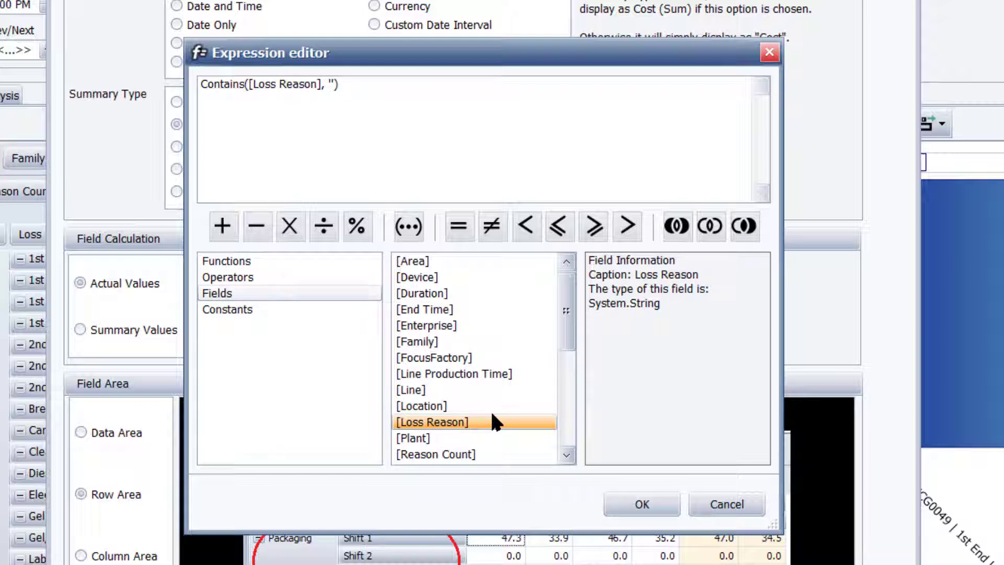
text(Line)
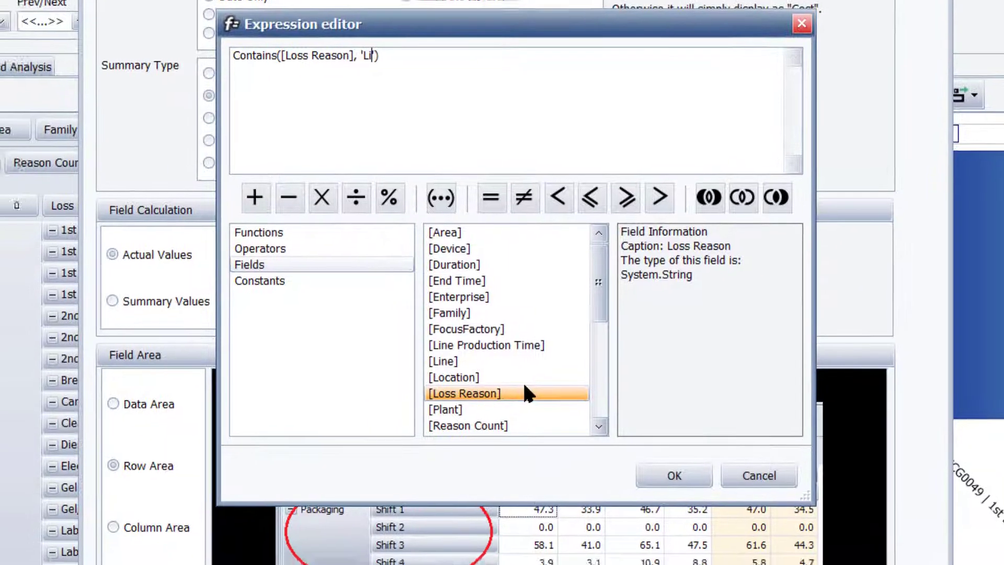
text(r)
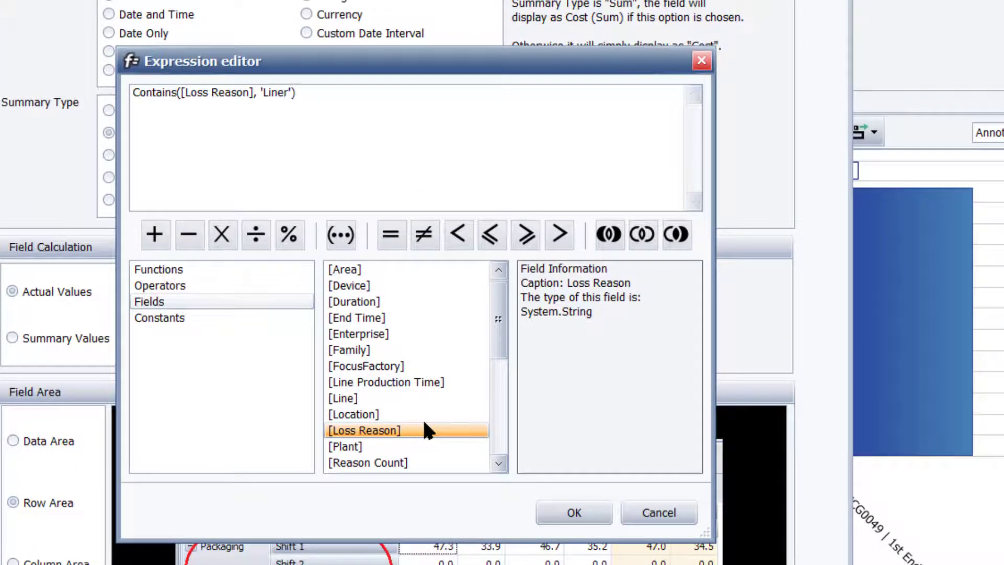
click(575, 508)
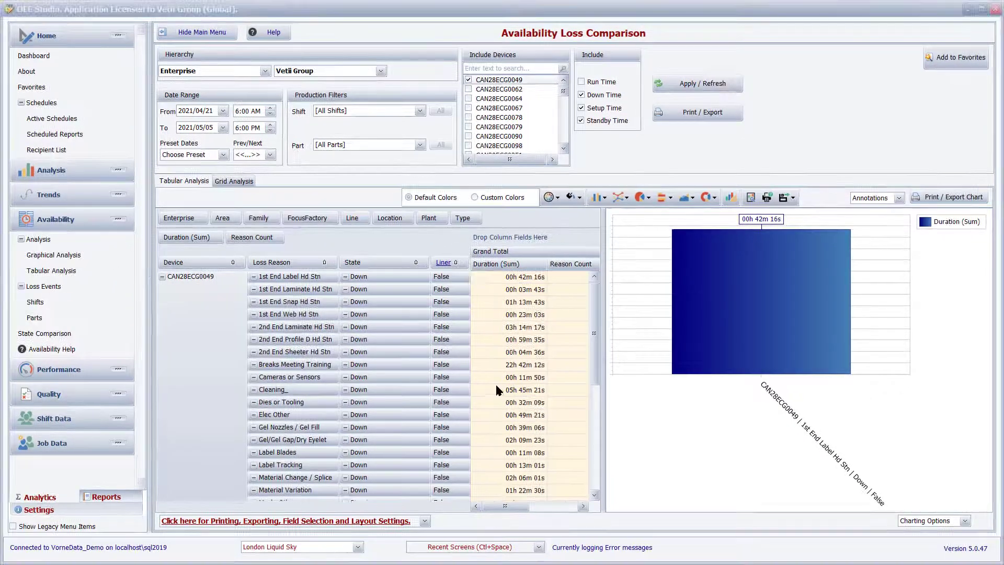
Move the Liner row field between Device and Loss Reason and review its False and True groups
scroll(413, 429, down, 6)
scroll(442, 269, up, 1)
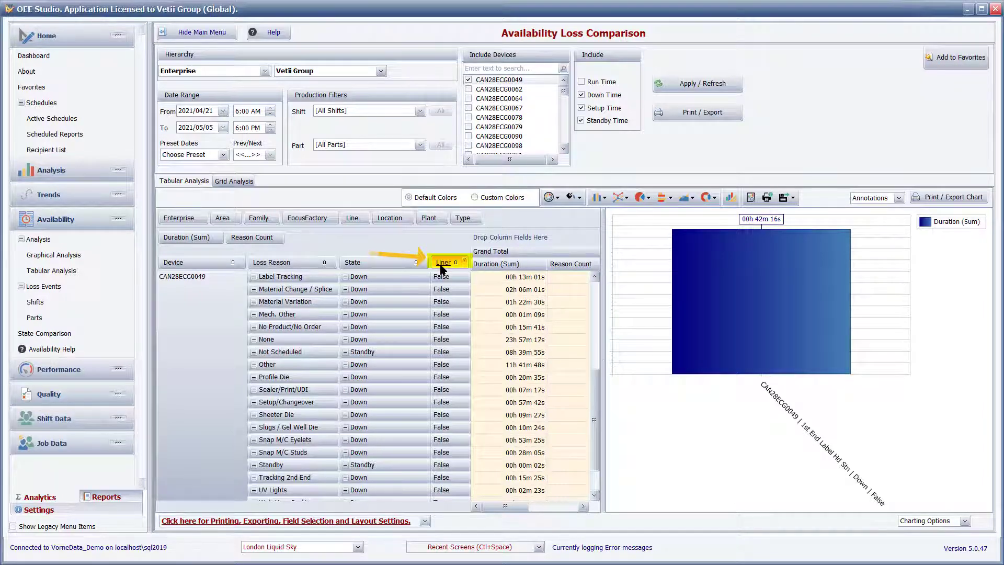
drag(440, 266, 264, 266)
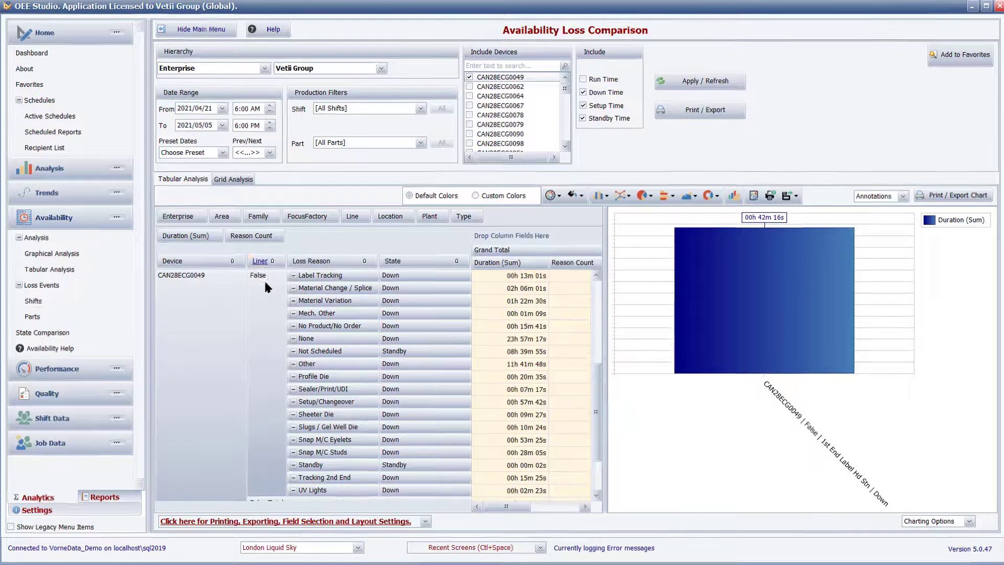
click(264, 277)
scroll(273, 283, down, 1)
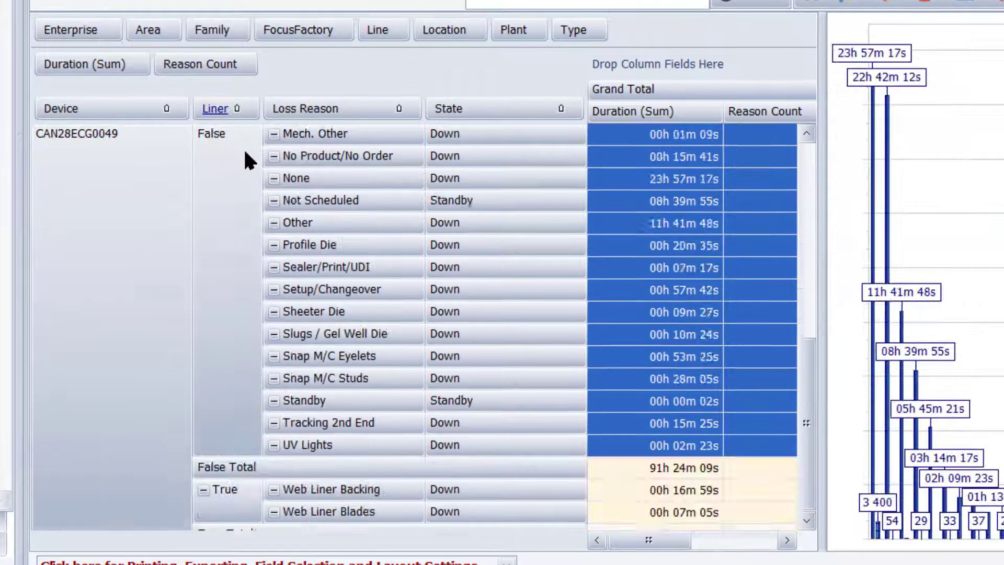
scroll(264, 424, down, 1)
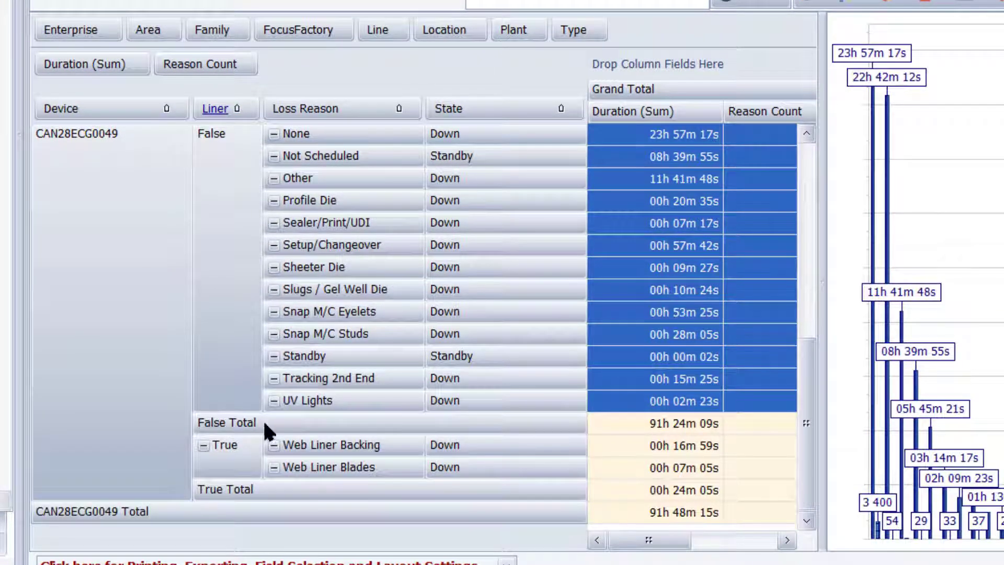
Try to exclude the False value in the Liner field's value filter
click(253, 104)
click(278, 163)
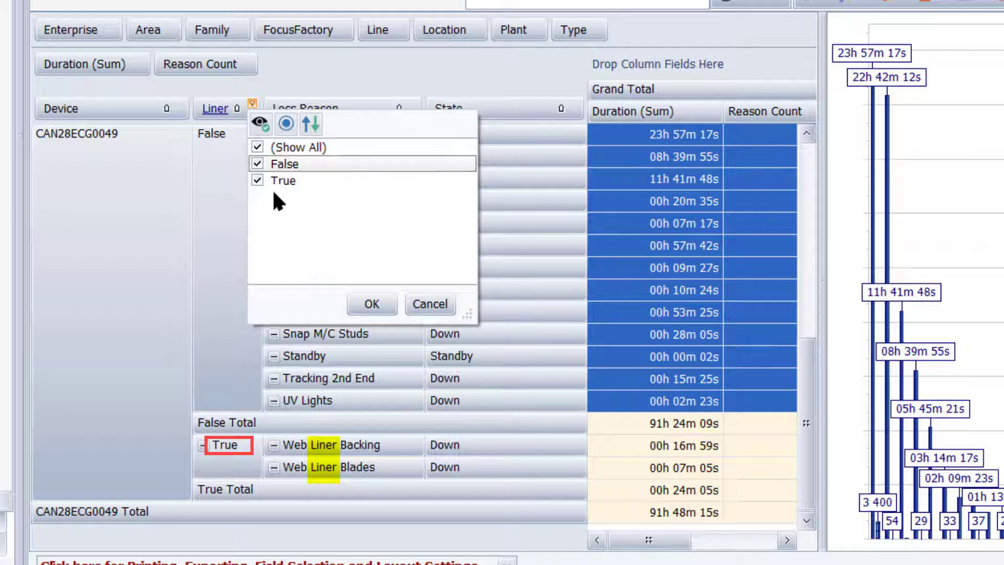
click(258, 164)
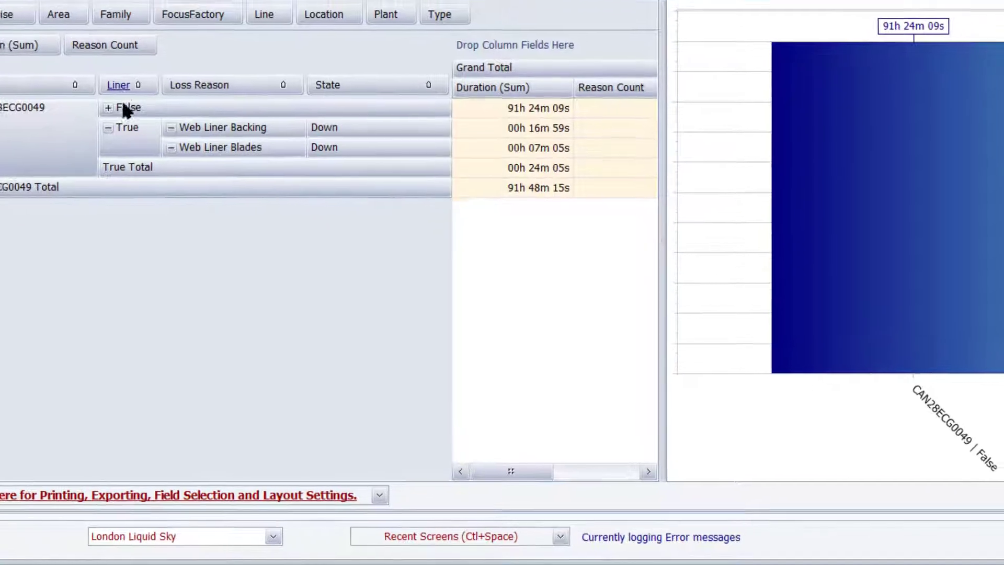
Modify the custom field Liner so that its result type is String
right_click(121, 83)
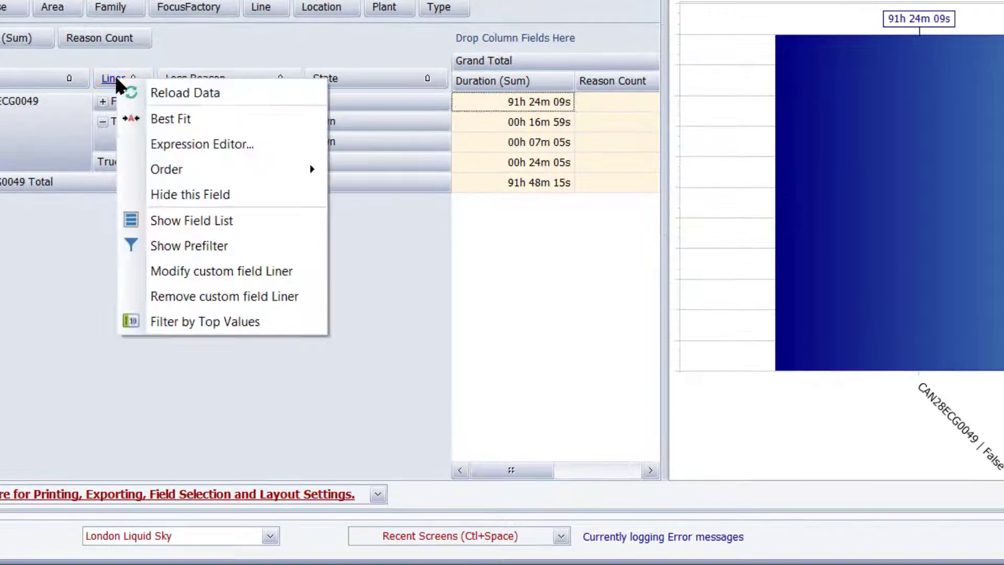
click(229, 271)
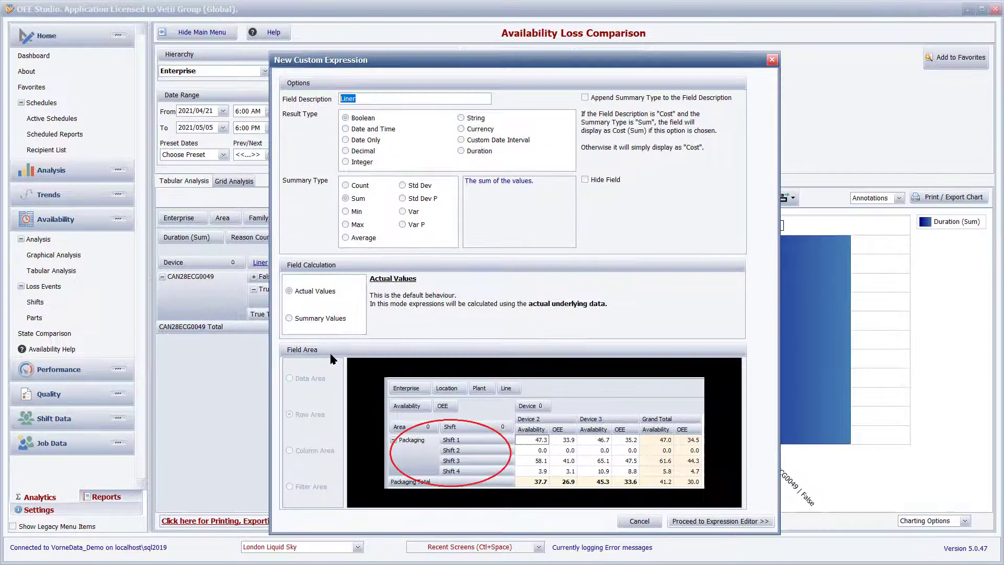
click(472, 120)
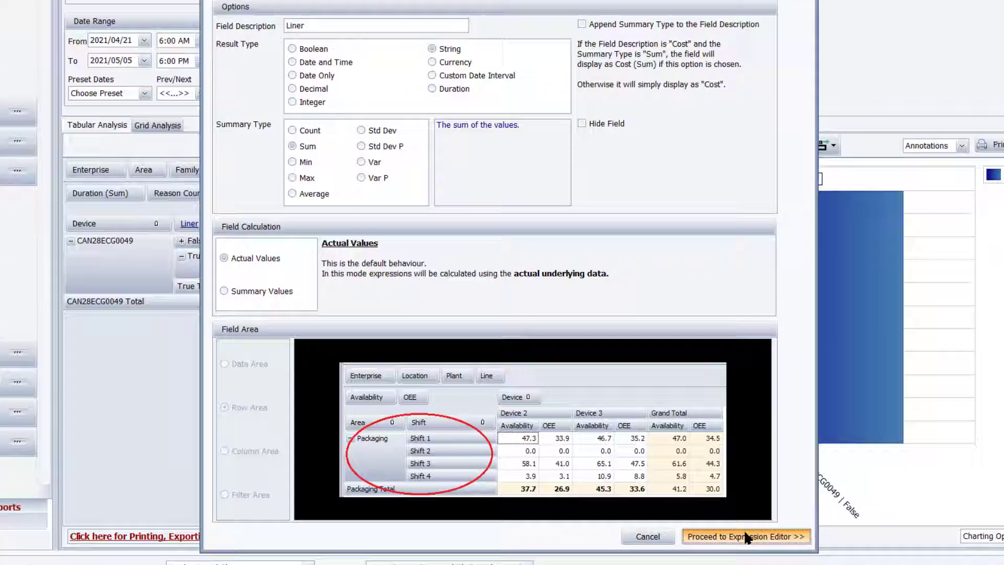
Insert the logical function Iif after the existing Contains expression of the Liner field
click(720, 520)
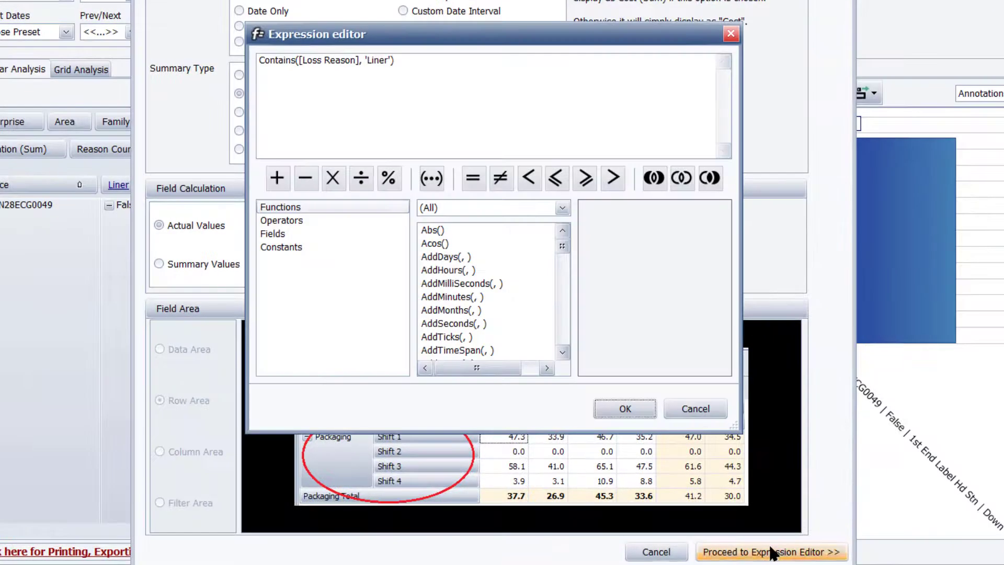
click(527, 207)
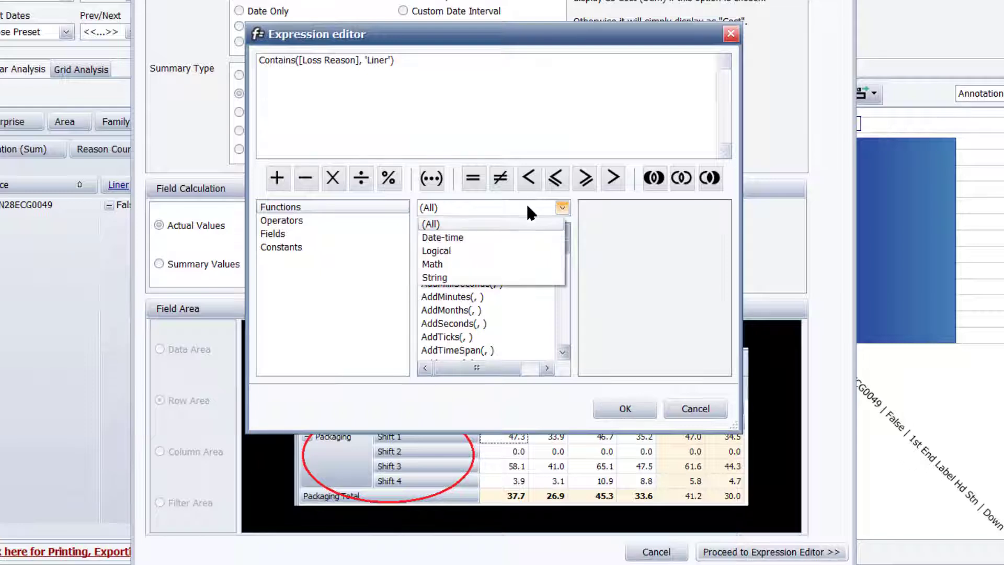
click(482, 250)
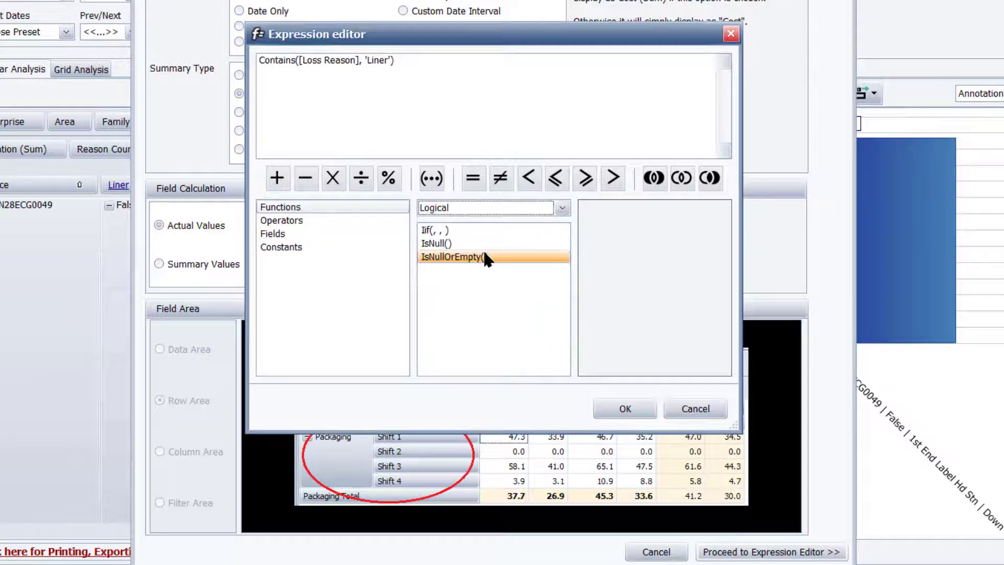
click(478, 233)
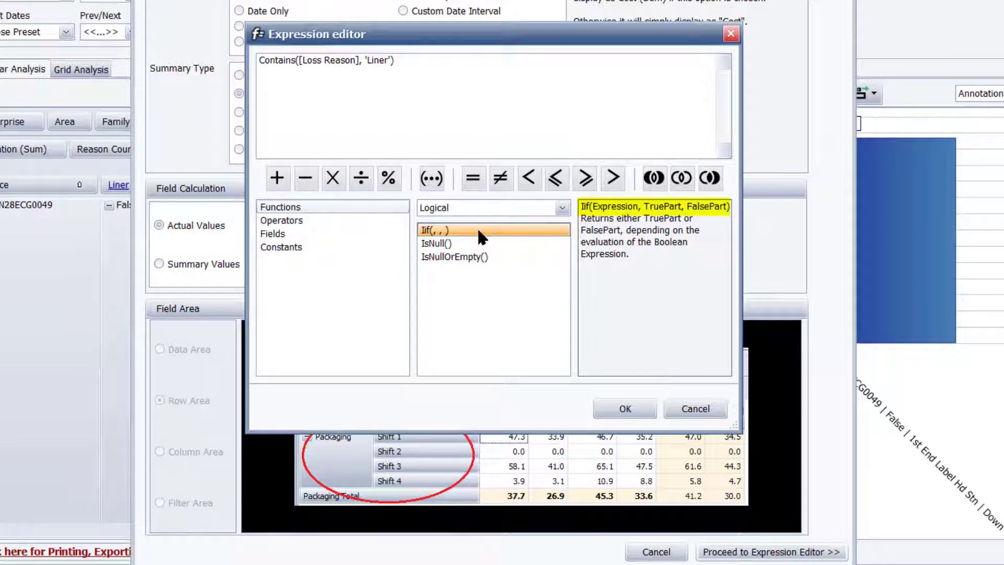
click(472, 92)
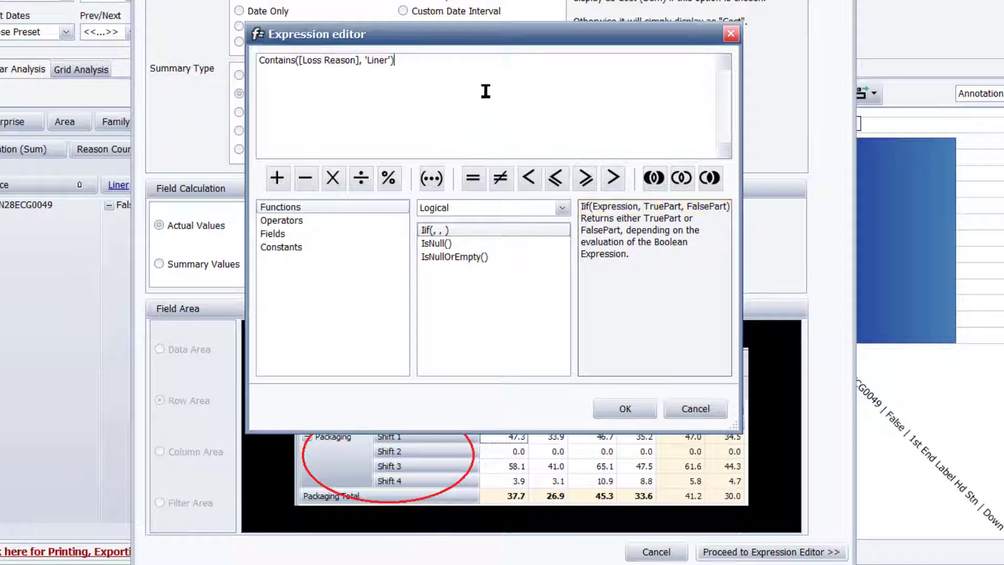
double_click(470, 229)
Relocate the Contains([Loss Reason], 'Liner') expression into Iif as its first argument
key(Left)
key(Left)
key(Left)
key(Left)
key(Left)
key(Right)
key(ctrl+shift+Left)
key(ctrl+shift+Left)
key(ctrl+shift+Left)
key(ctrl+shift+Left)
key(ctrl+shift+Left)
key(ctrl+c)
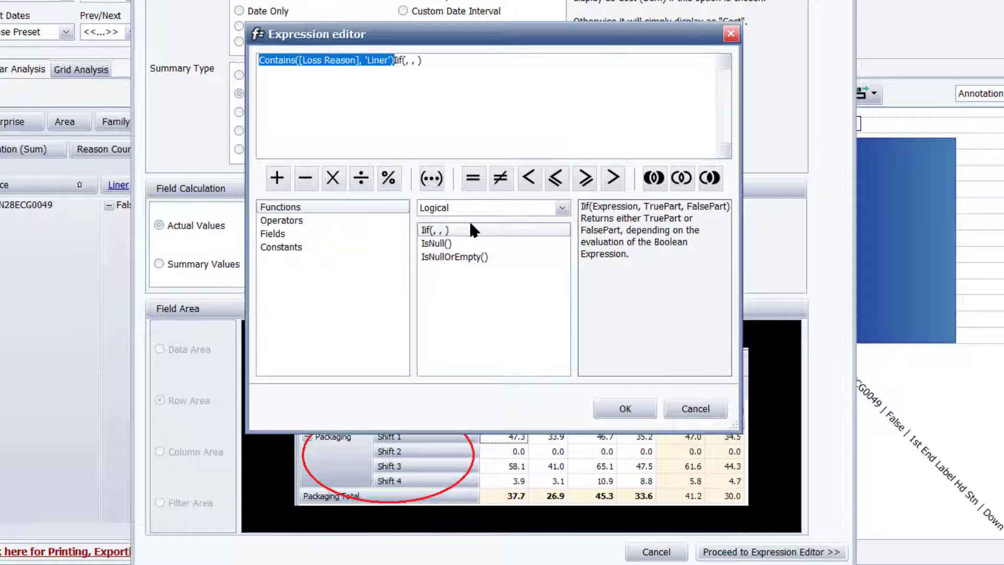
key(BackSpace)
key(Right)
key(Right)
key(Right)
key(Right)
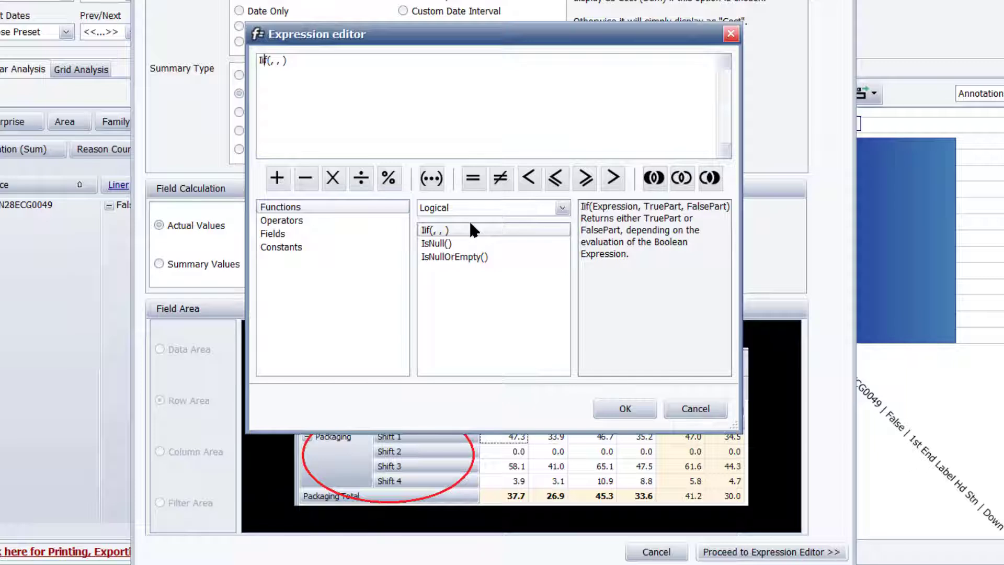
key(ctrl+v)
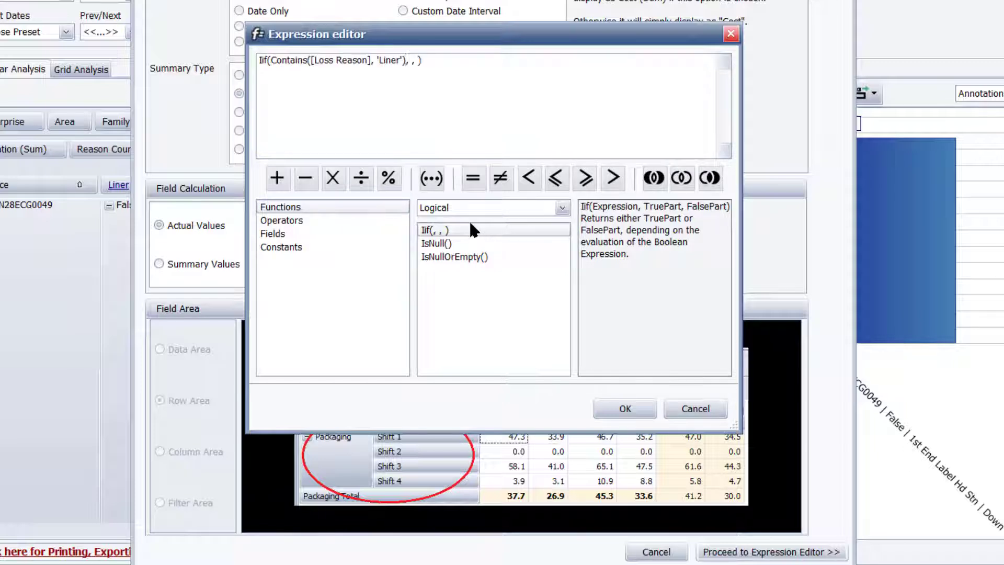
Complete the Iif expression with 'Yes' for true and 'No' for false, apply it, and collapse the No group
key(Right)
key(Right)
text('Yes')
key(Right)
text('No')
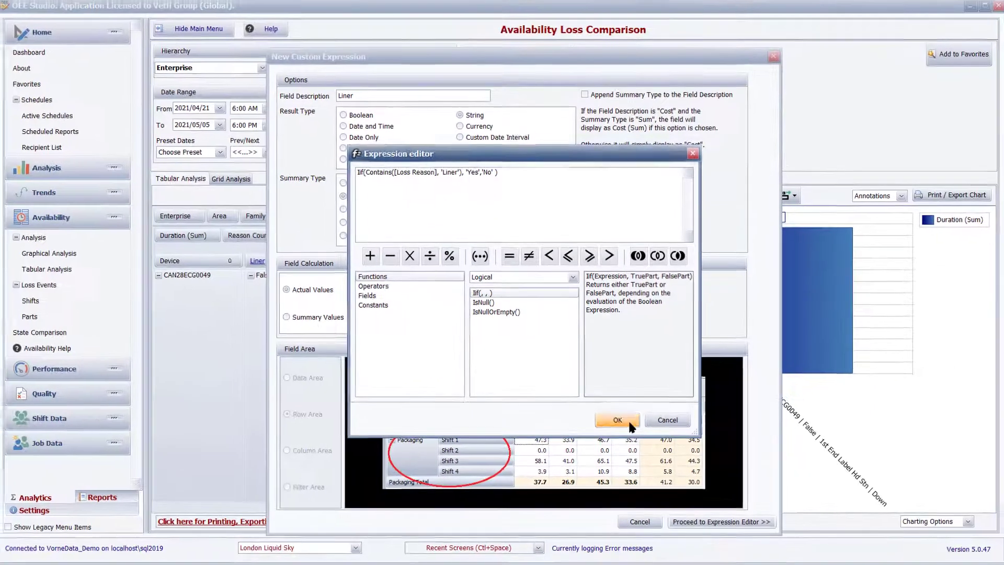
click(628, 419)
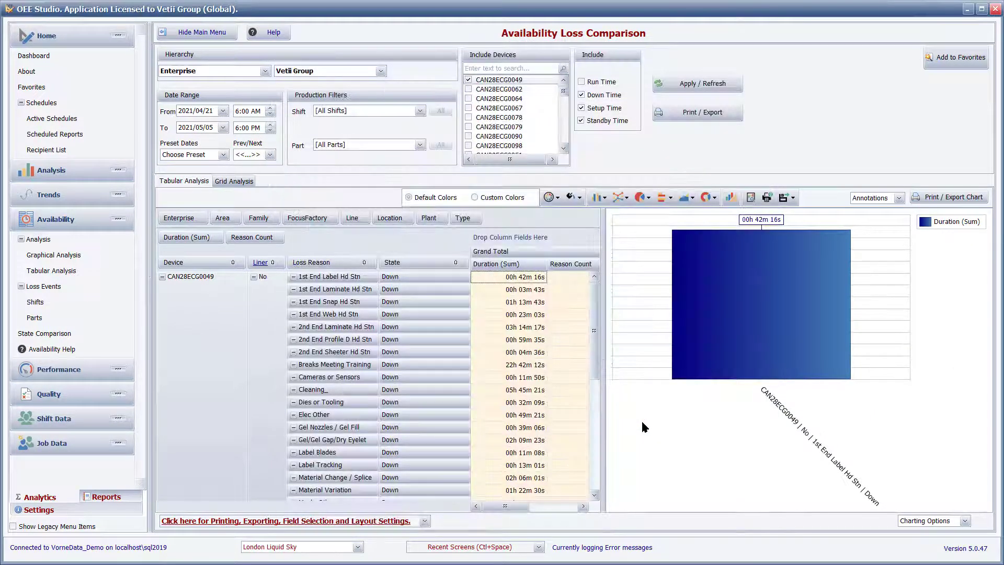
click(254, 276)
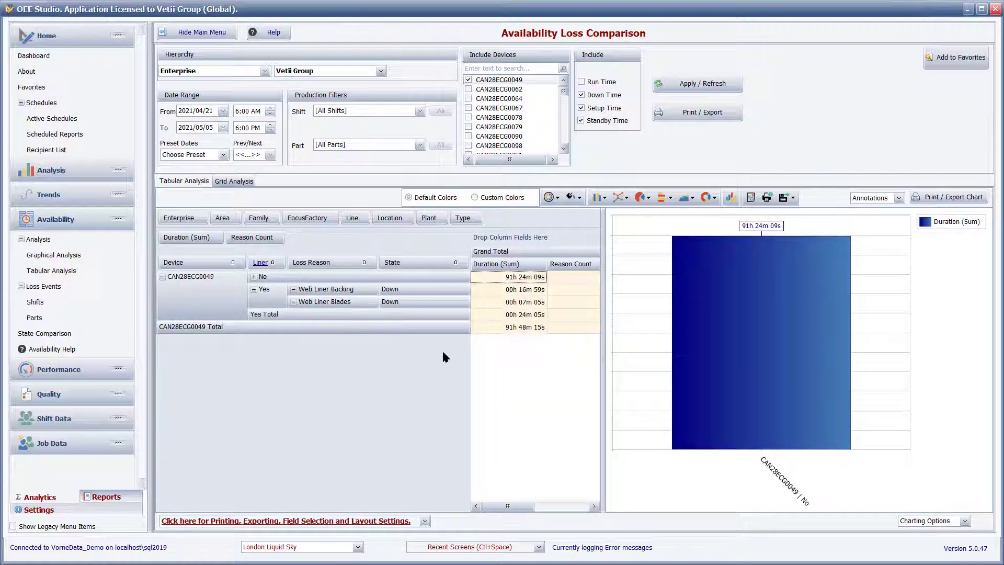